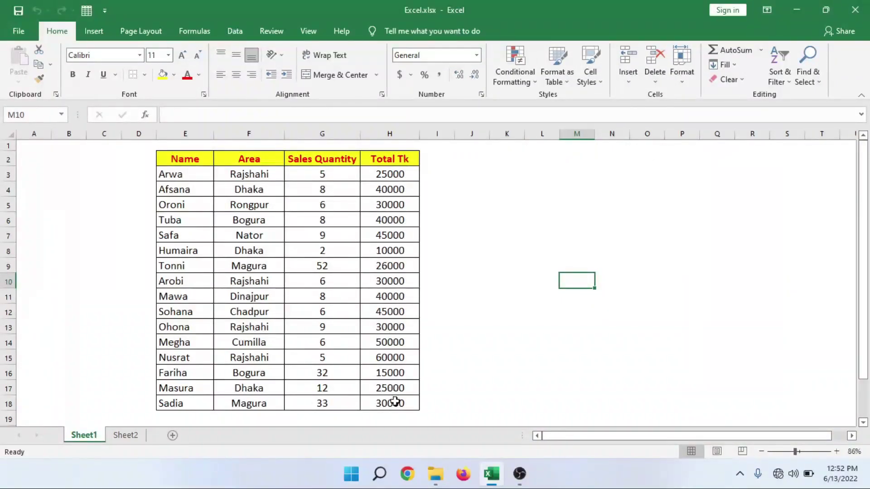
Create a PivotTable on a new worksheet from the sales table E2:H18, headers included, on Sheet1.
drag(175, 158, 394, 403)
click(101, 32)
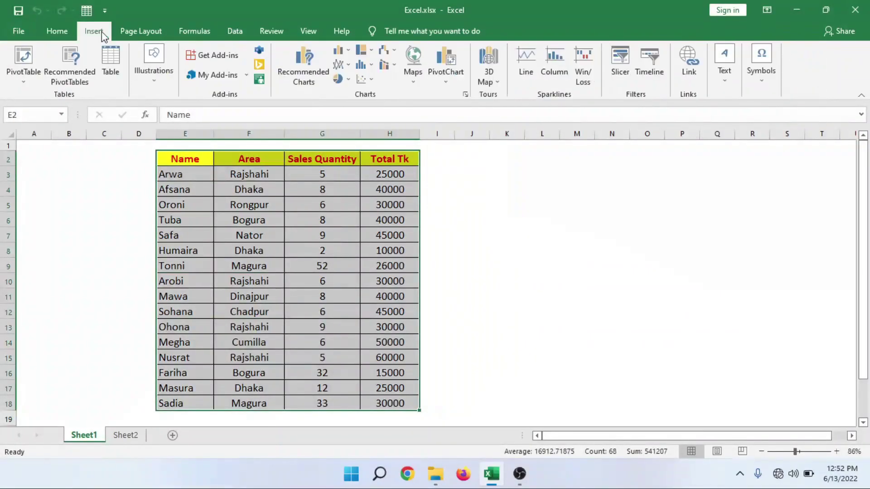
click(25, 61)
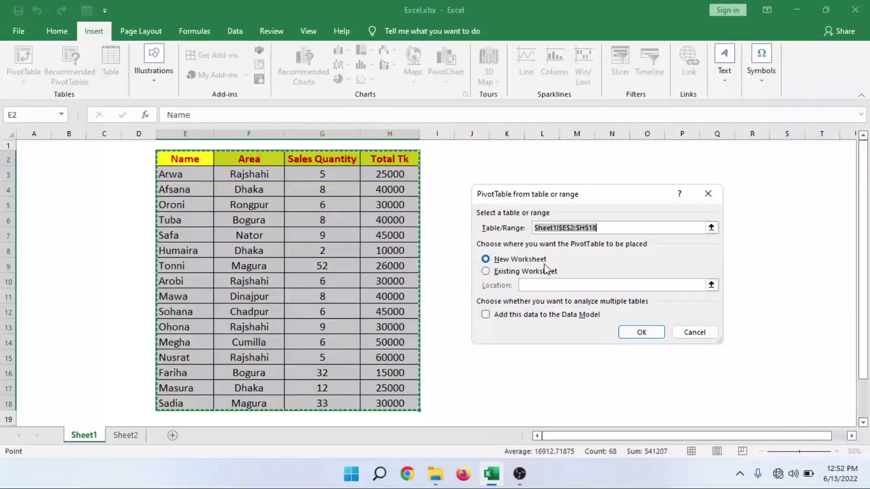
click(640, 332)
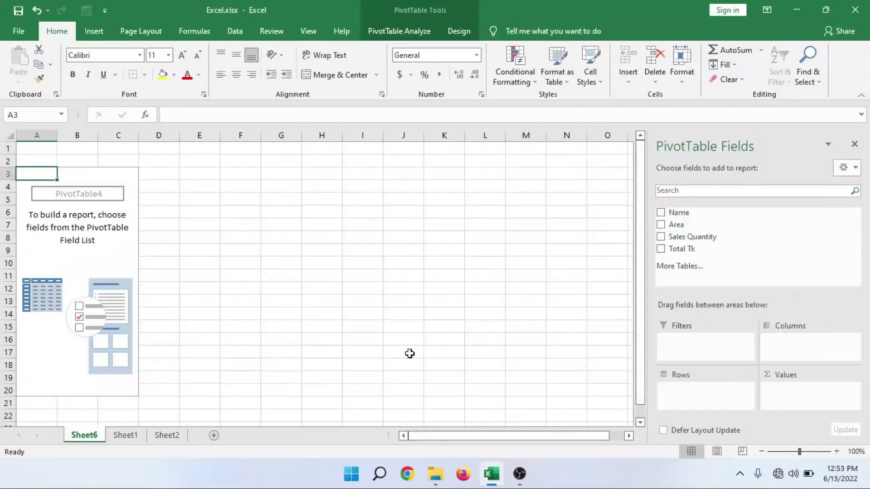
Lay out the PivotTable with Name as rows, Area as filter, Sales Quantity as columns and Total Tk as summed values.
click(125, 435)
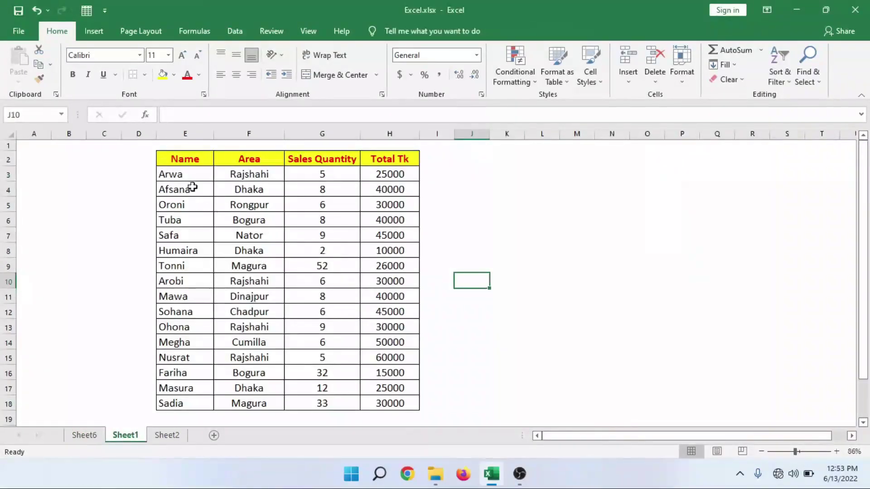
key(ctrl+Page_Up)
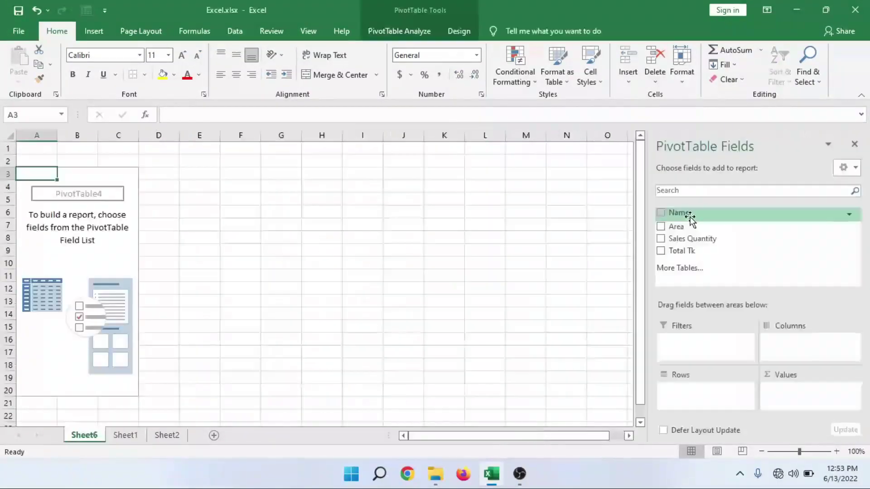
drag(694, 216, 716, 390)
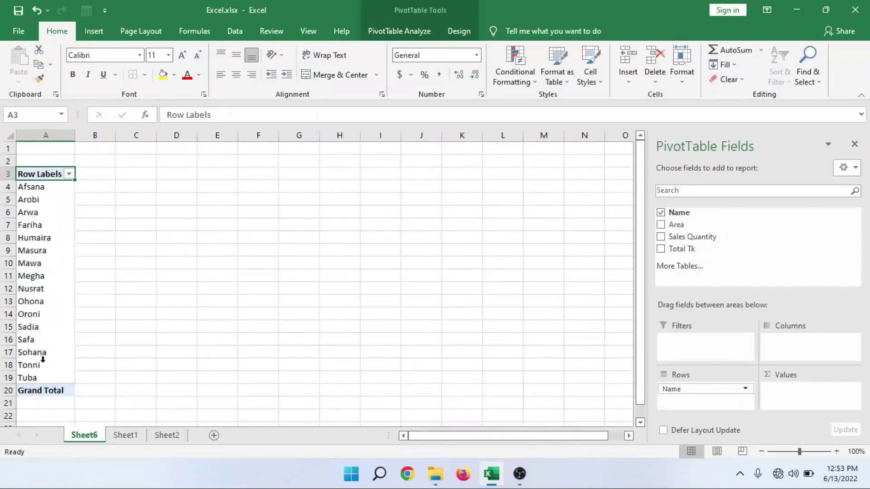
drag(681, 224, 705, 341)
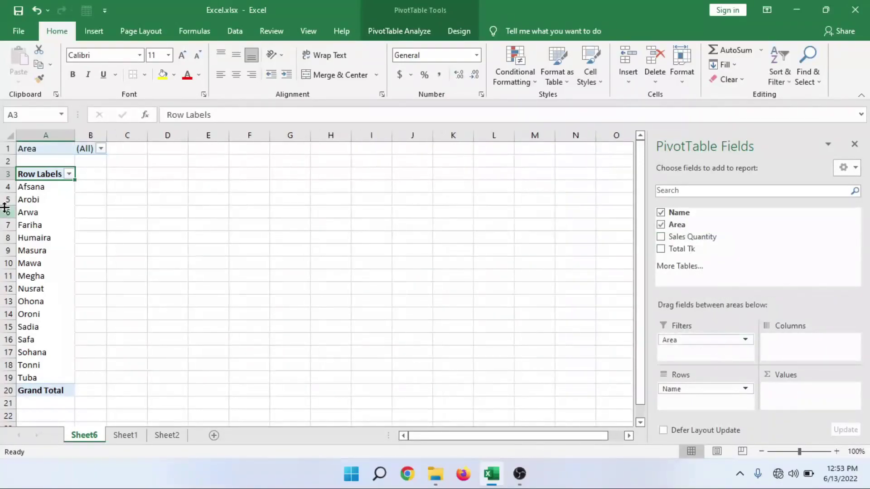
click(100, 149)
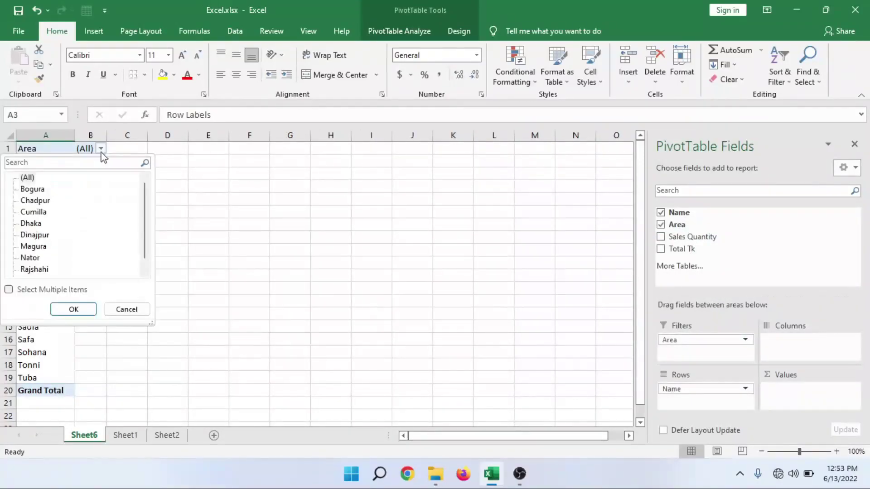
scroll(41, 226, down, 1)
scroll(41, 226, up, 1)
drag(671, 236, 795, 345)
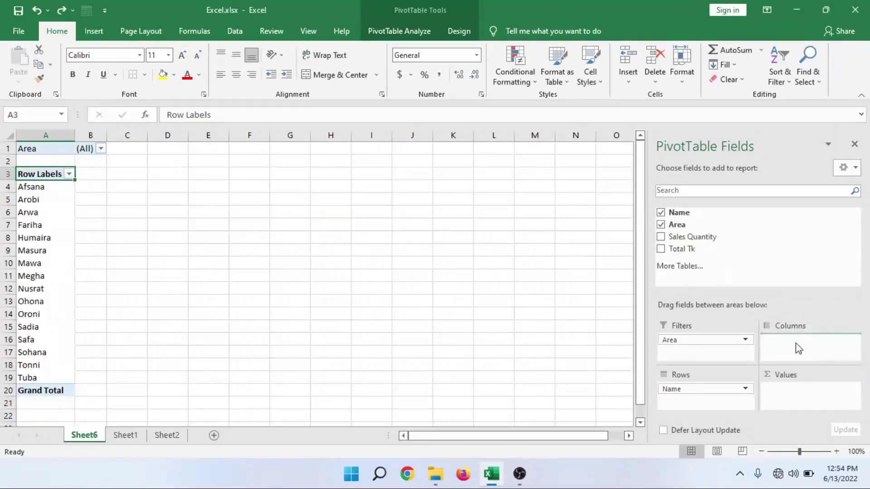
drag(669, 254, 788, 393)
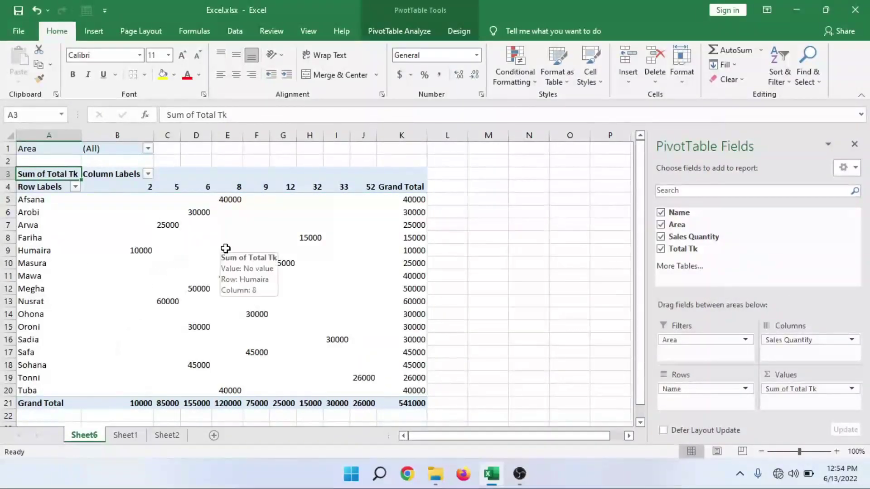
Compare the source table on Sheet1 with the matching row 7 of the pivot table on Sheet6.
click(127, 437)
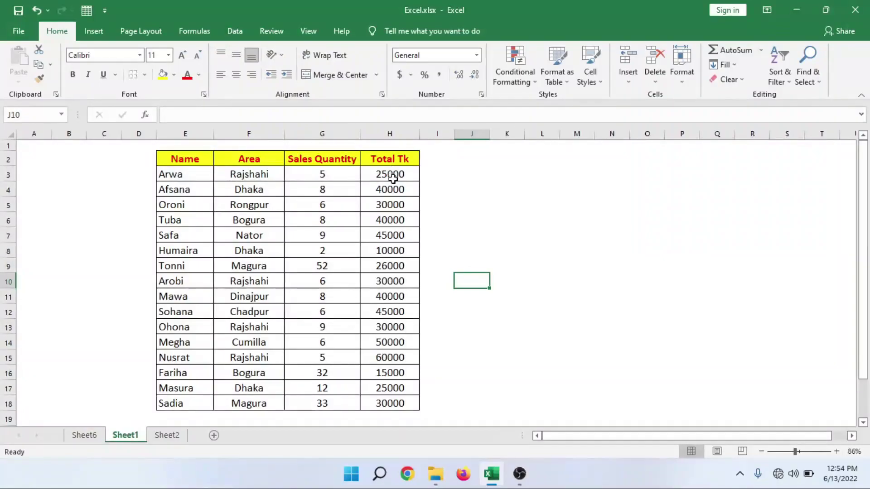
click(93, 436)
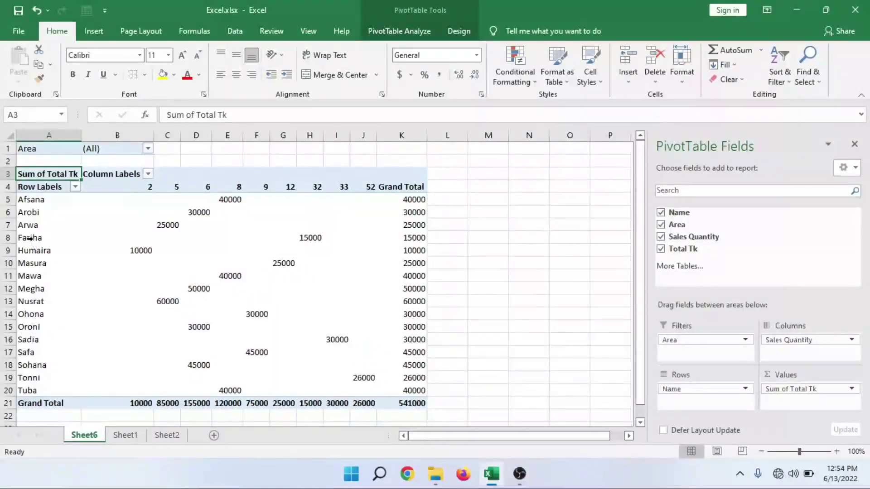
click(17, 225)
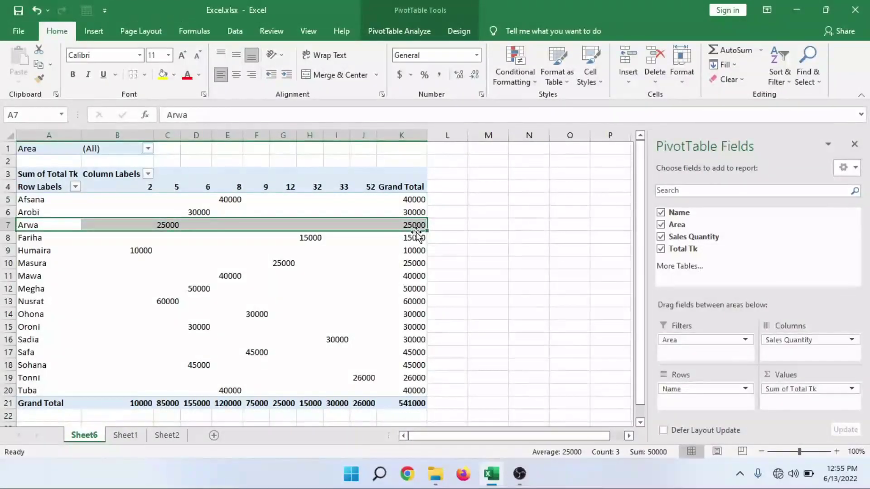
Apply all borders to the pivot table's data rows and grand total row, A5 to K21.
drag(50, 199, 407, 403)
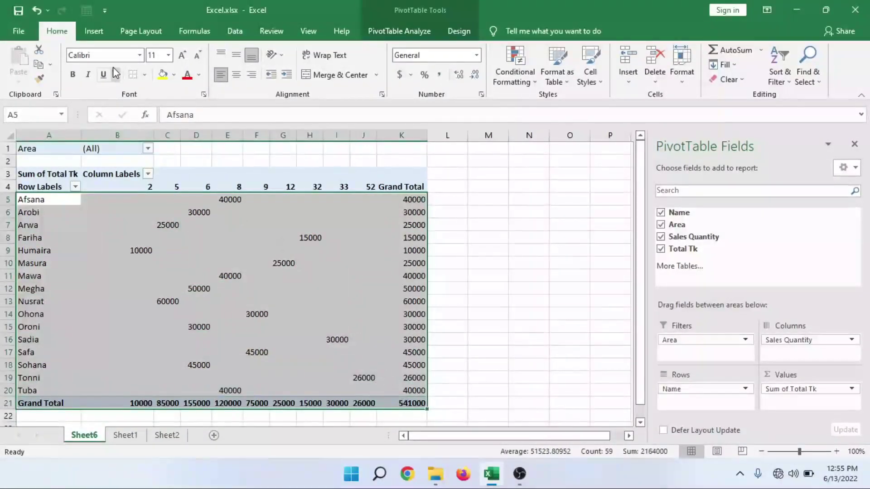
click(145, 74)
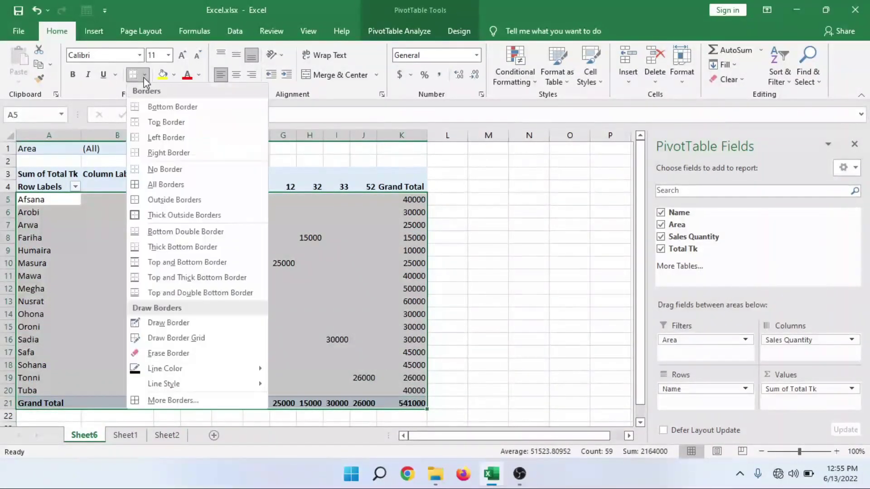
click(167, 186)
click(488, 274)
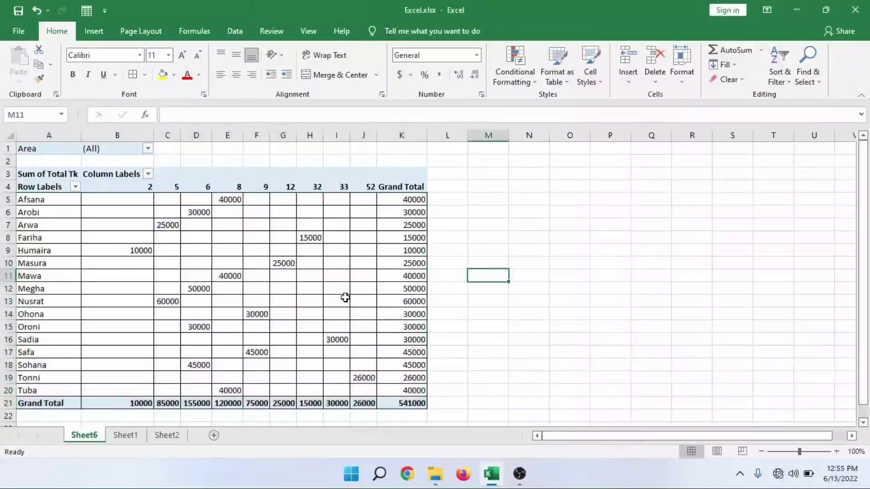
Widen the pivot table's Sales Quantity columns on Sheet6 so that their amounts and grand totals fit.
click(43, 226)
click(43, 229)
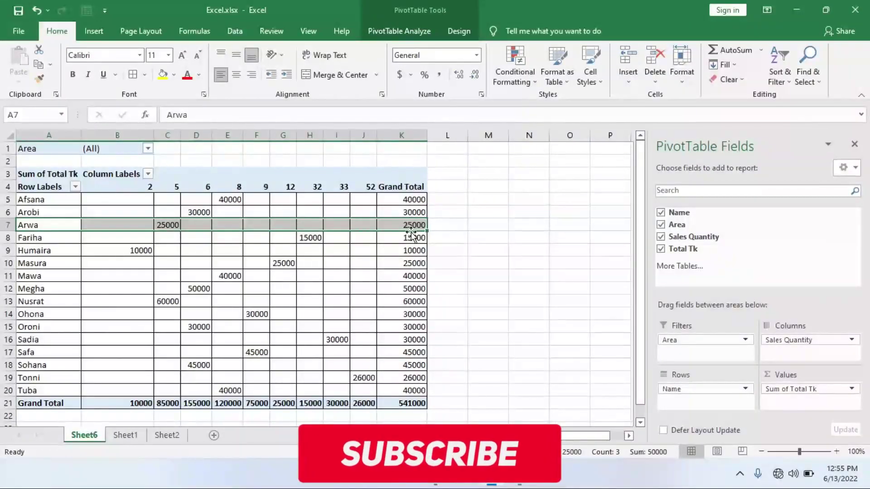
click(347, 275)
scroll(348, 274, up, 1)
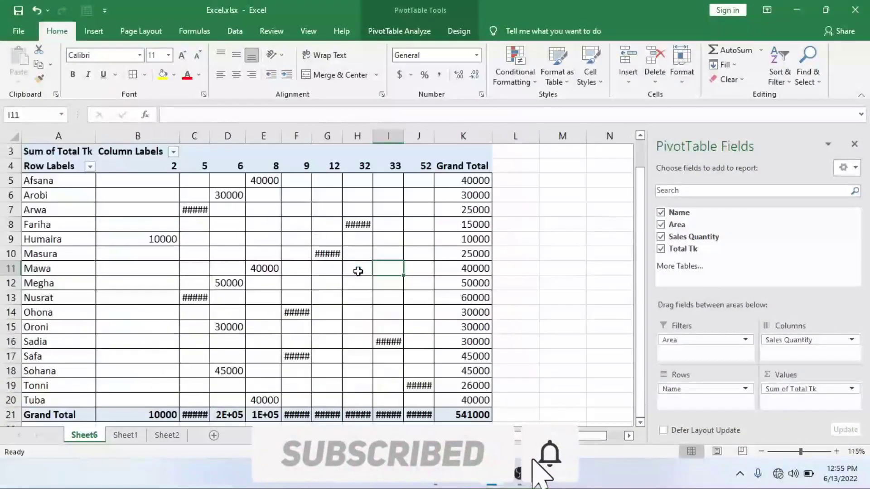
drag(404, 136, 416, 136)
drag(446, 137, 446, 137)
drag(445, 137, 453, 137)
drag(245, 136, 214, 136)
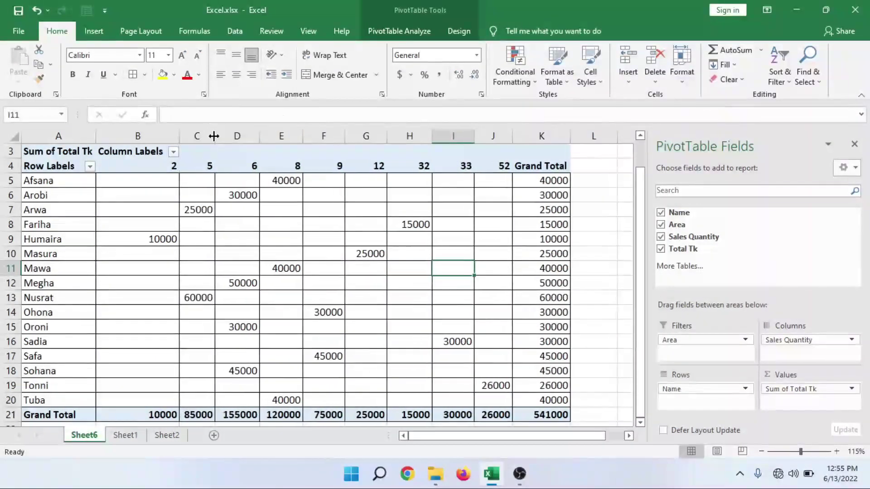
Filter the pivot table by Area to show only Rajshahi.
scroll(227, 312, up, 1)
scroll(259, 283, down, 3)
scroll(223, 278, up, 3)
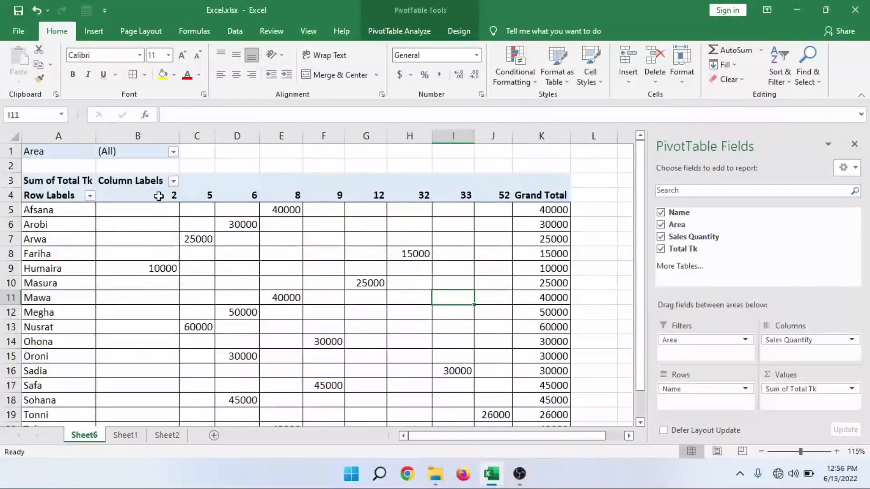
click(174, 153)
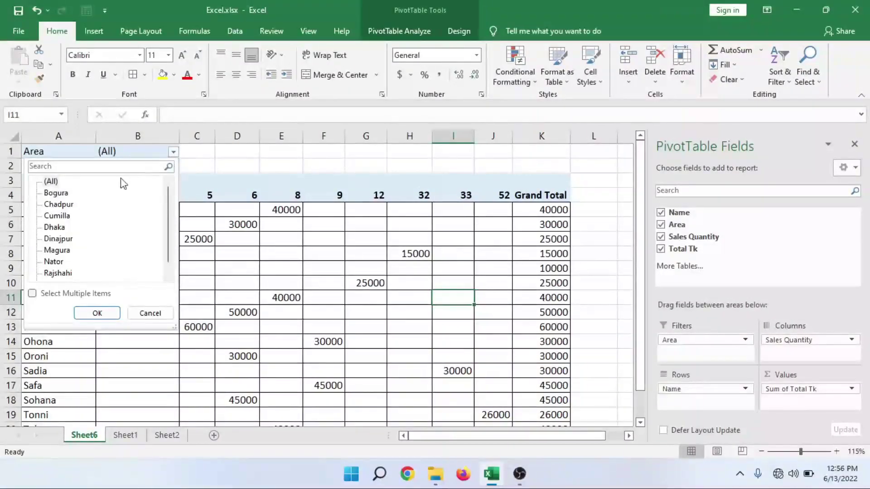
scroll(72, 247, down, 1)
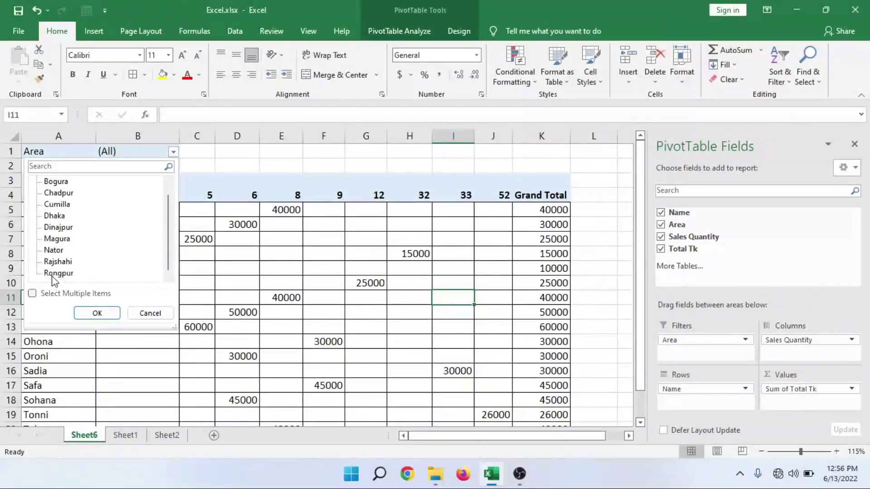
click(53, 263)
click(98, 314)
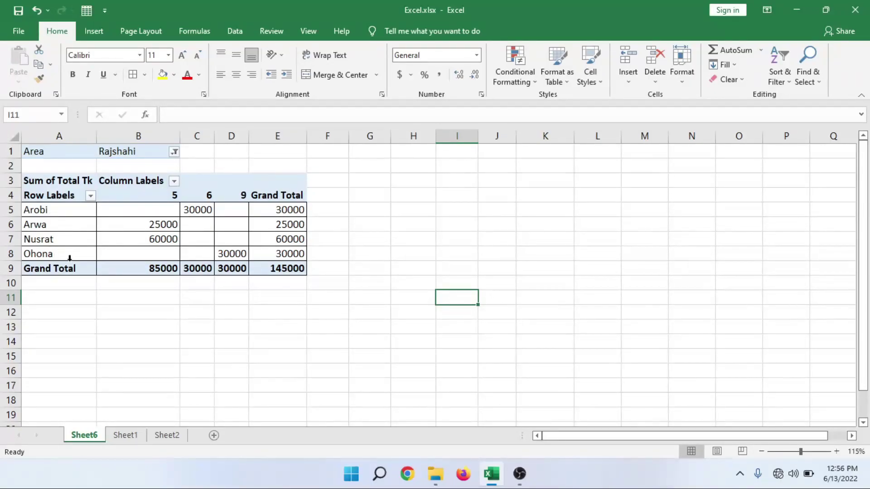
Check the four Rajshahi entries in Sheet1's Area column against the filtered pivot table on Sheet6.
click(125, 435)
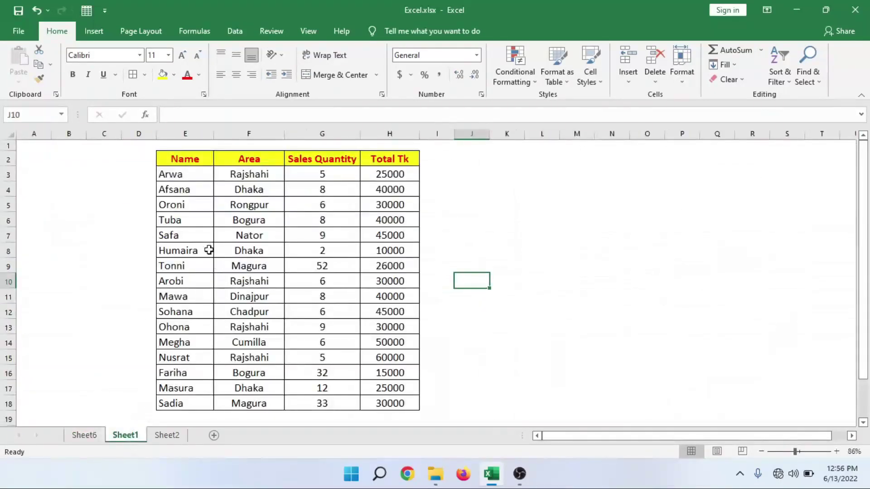
click(256, 177)
click(255, 283)
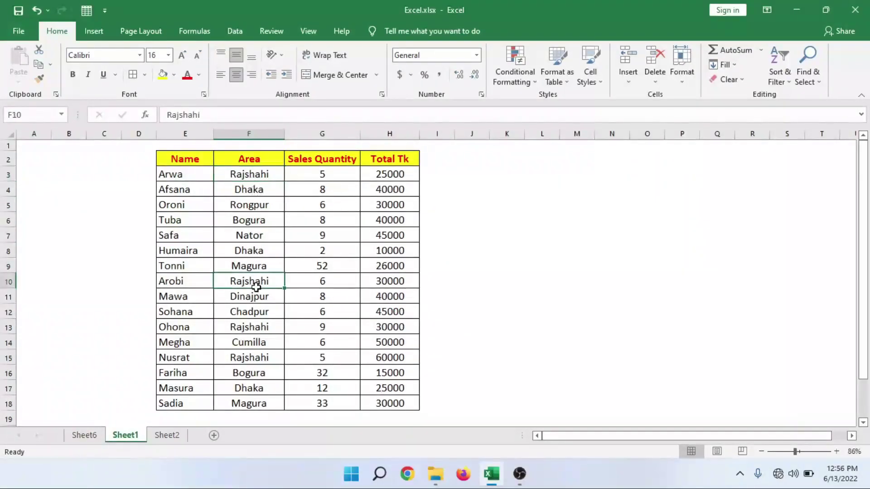
click(265, 330)
click(267, 360)
click(90, 435)
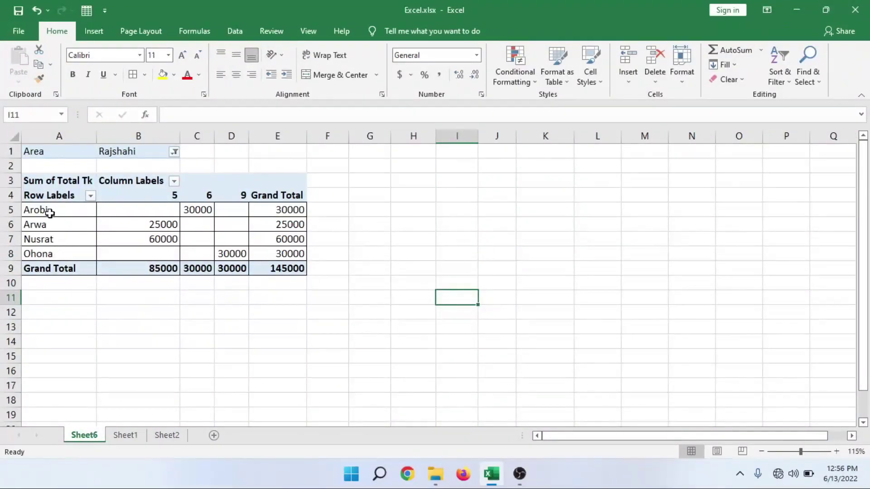
Switch the pivot table's Area filter to Dhaka and restore it to (All).
mouse_move(206, 210)
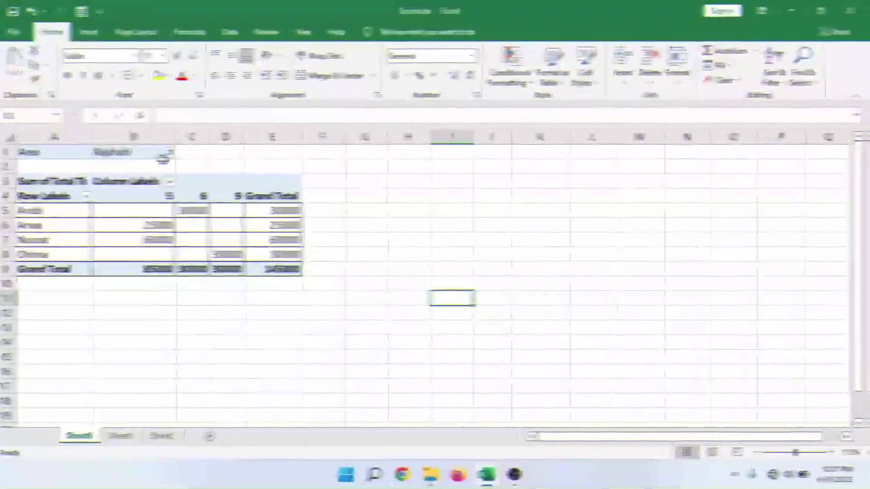
click(175, 152)
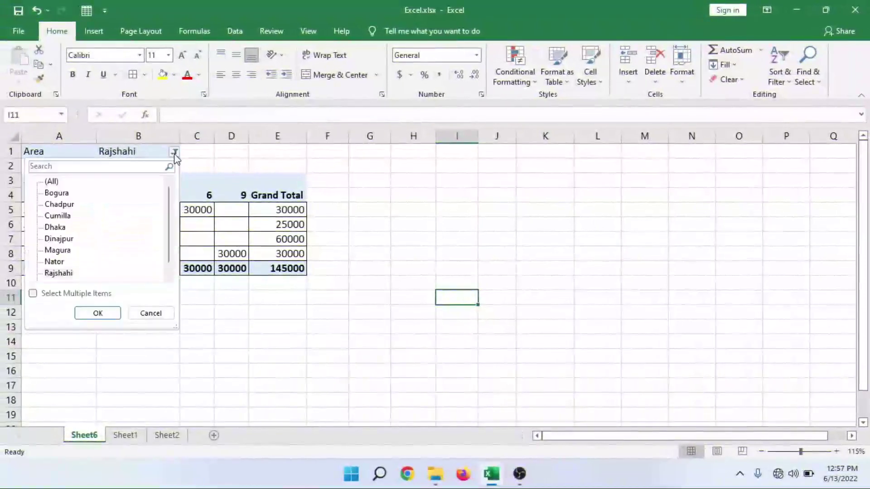
click(54, 227)
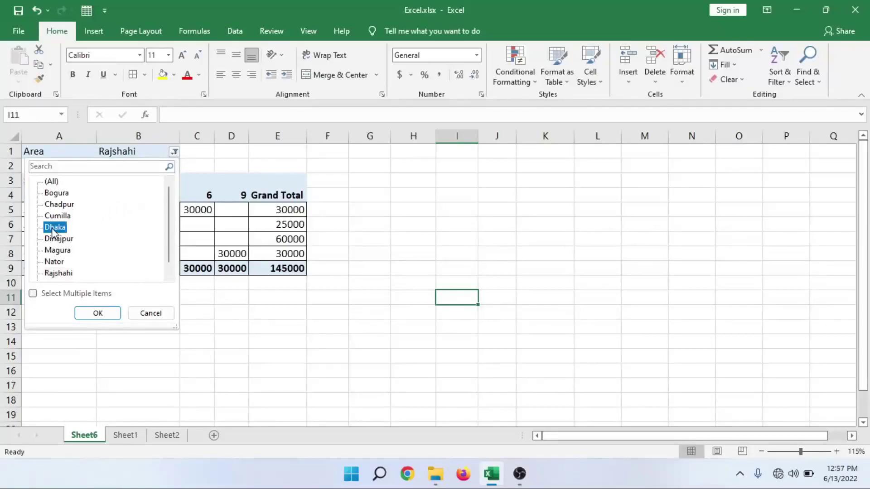
click(109, 312)
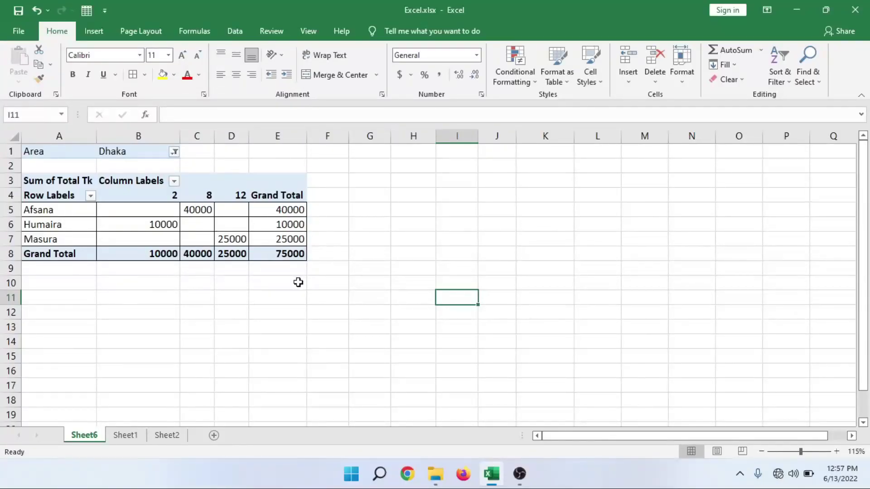
click(174, 152)
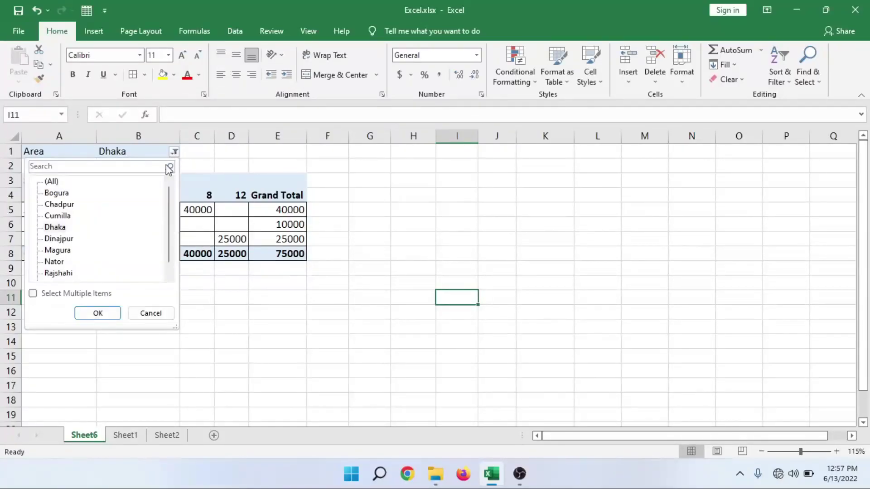
double_click(51, 182)
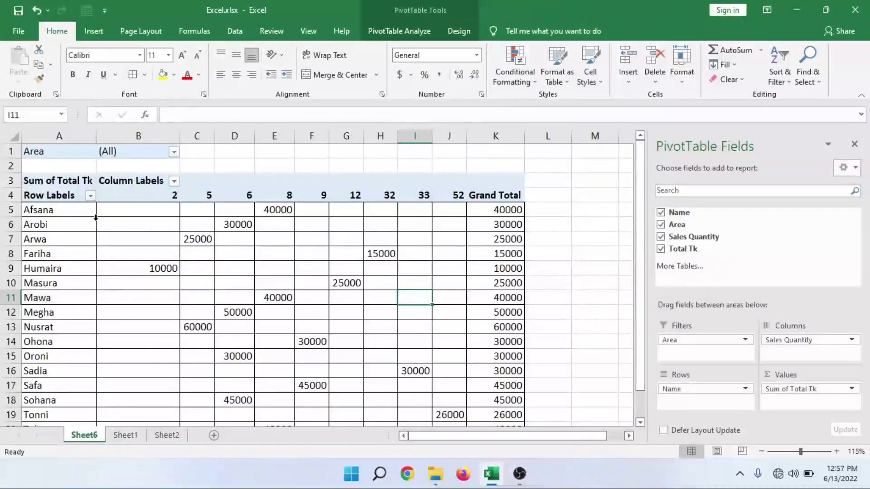
Filter the pivot table's row labels to keep only the first three names in the list.
click(91, 196)
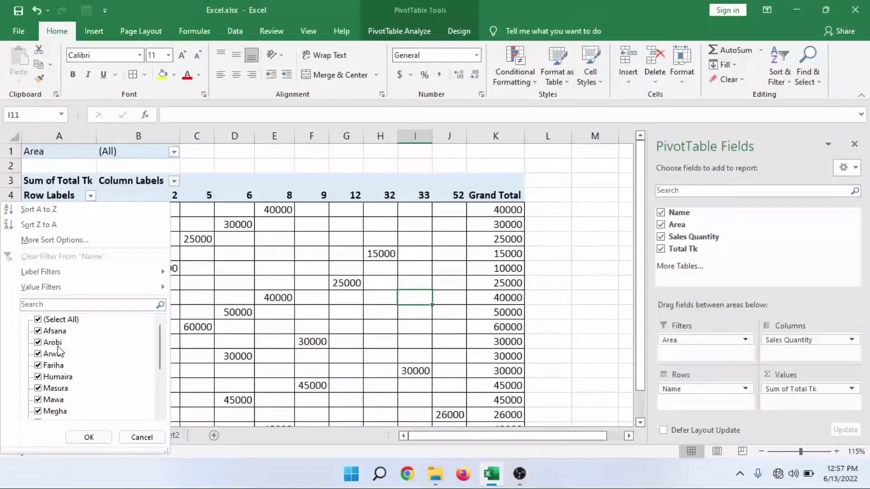
click(38, 365)
click(38, 377)
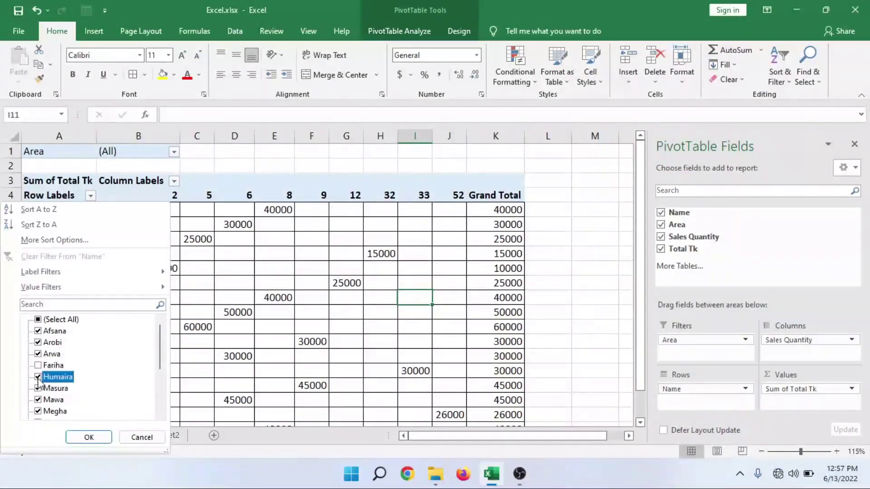
click(38, 388)
click(38, 399)
click(38, 412)
scroll(53, 351, down, 2)
click(38, 354)
click(38, 377)
click(38, 388)
click(38, 400)
click(38, 412)
click(92, 437)
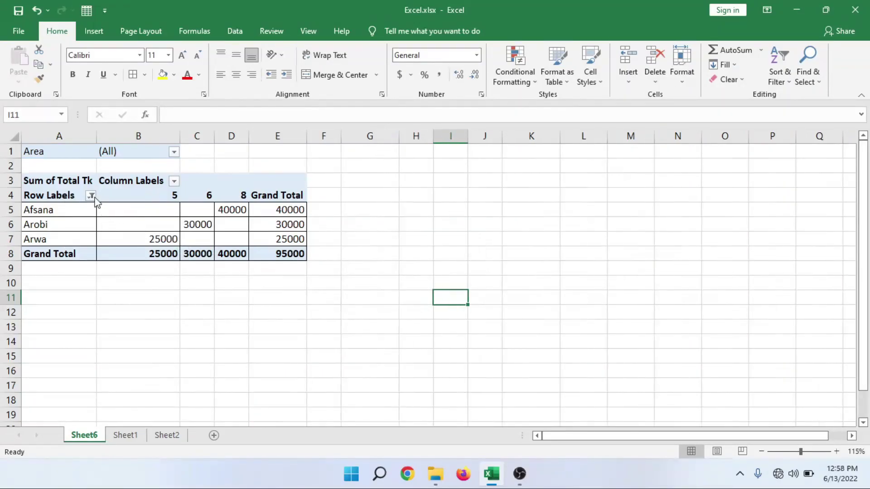
Add the fourth and fifth names in the list to the pivot table's row label filter.
click(90, 195)
click(39, 365)
click(40, 376)
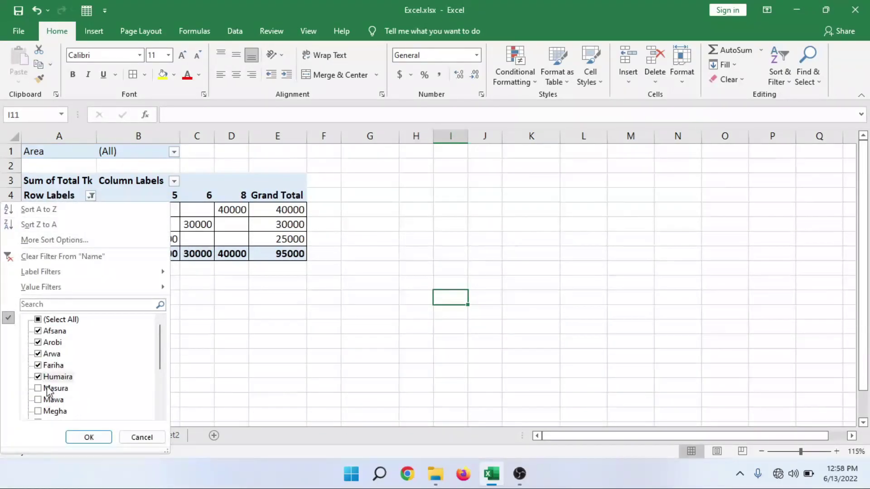
click(89, 437)
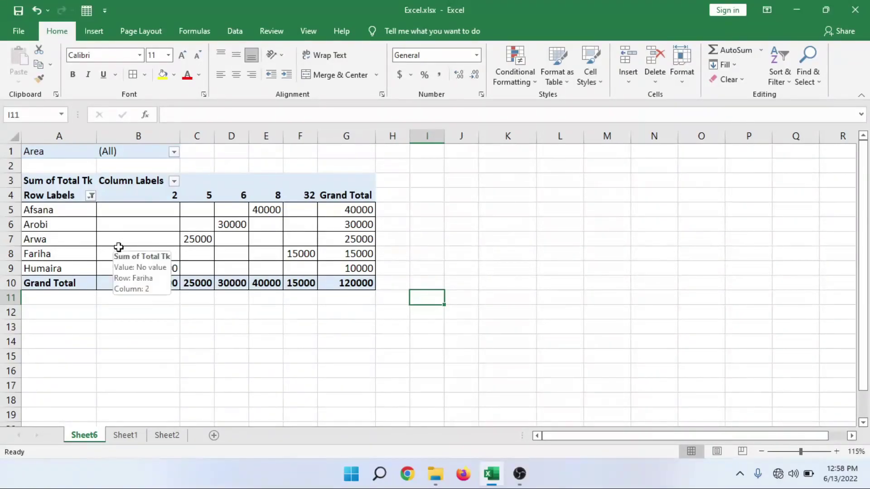
Restore the pivot table's row label filter to show all names.
click(91, 196)
scroll(74, 362, down, 1)
scroll(57, 351, up, 1)
click(38, 320)
click(89, 437)
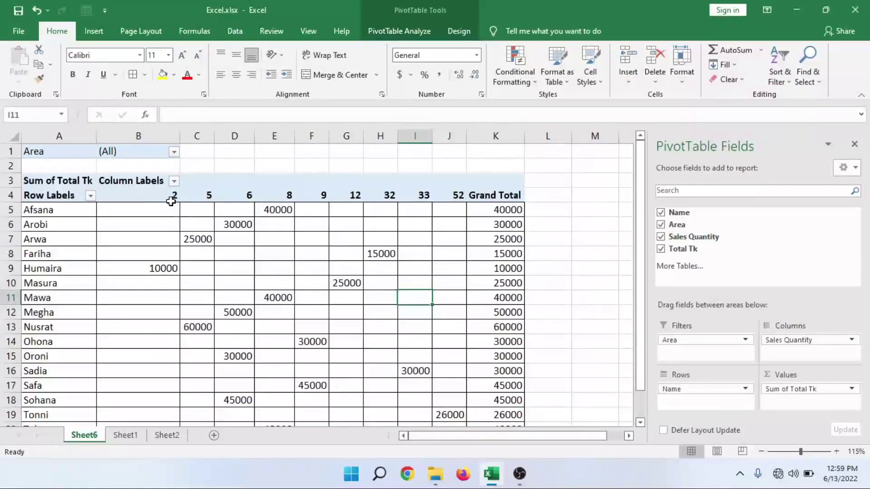
Filter the pivot table's column labels to keep only the sales quantities 32, 33 and 52.
click(174, 181)
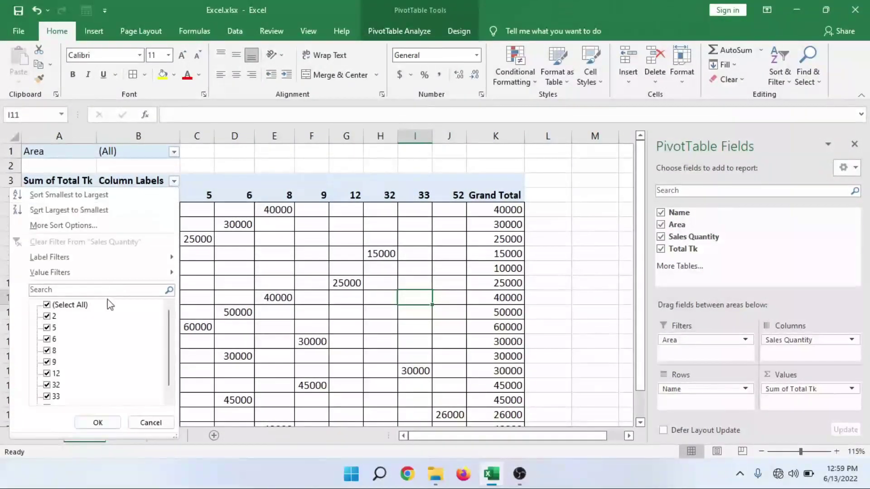
click(73, 306)
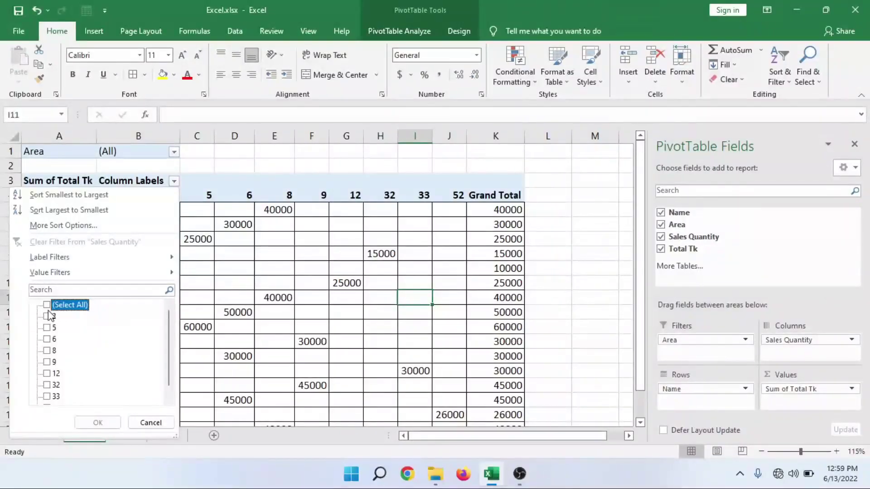
scroll(54, 369, down, 1)
click(47, 373)
click(47, 385)
click(47, 396)
click(98, 423)
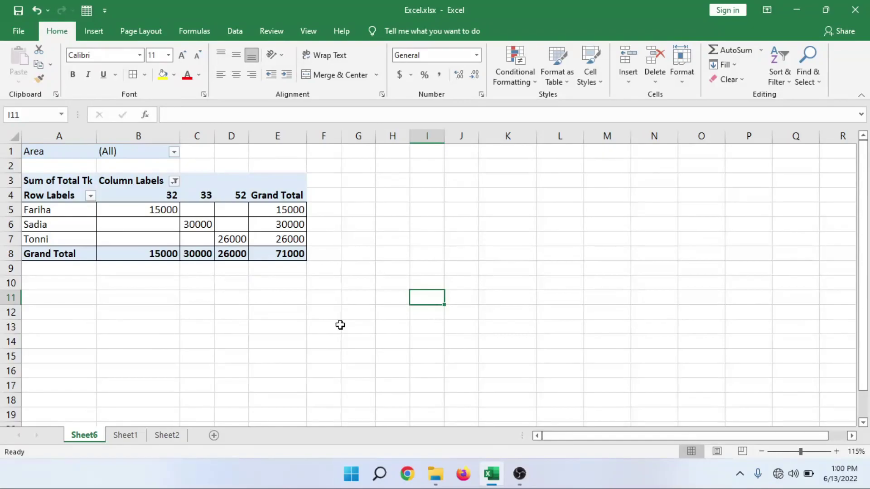
click(461, 224)
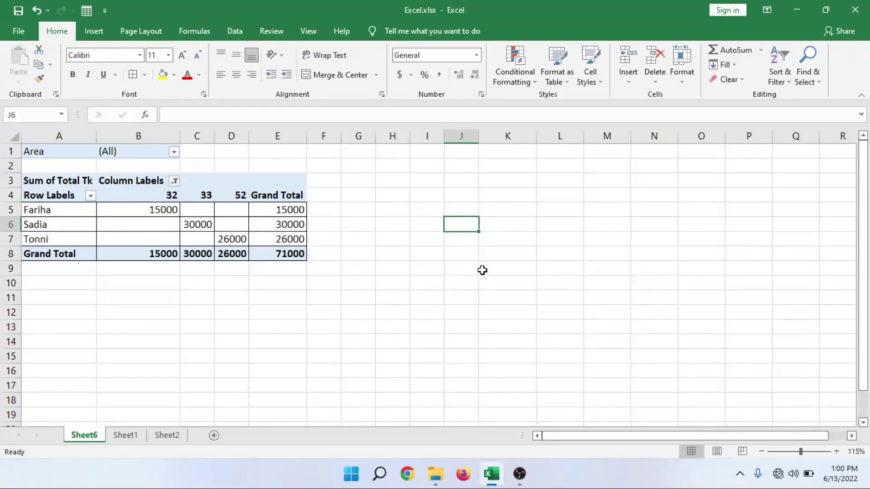